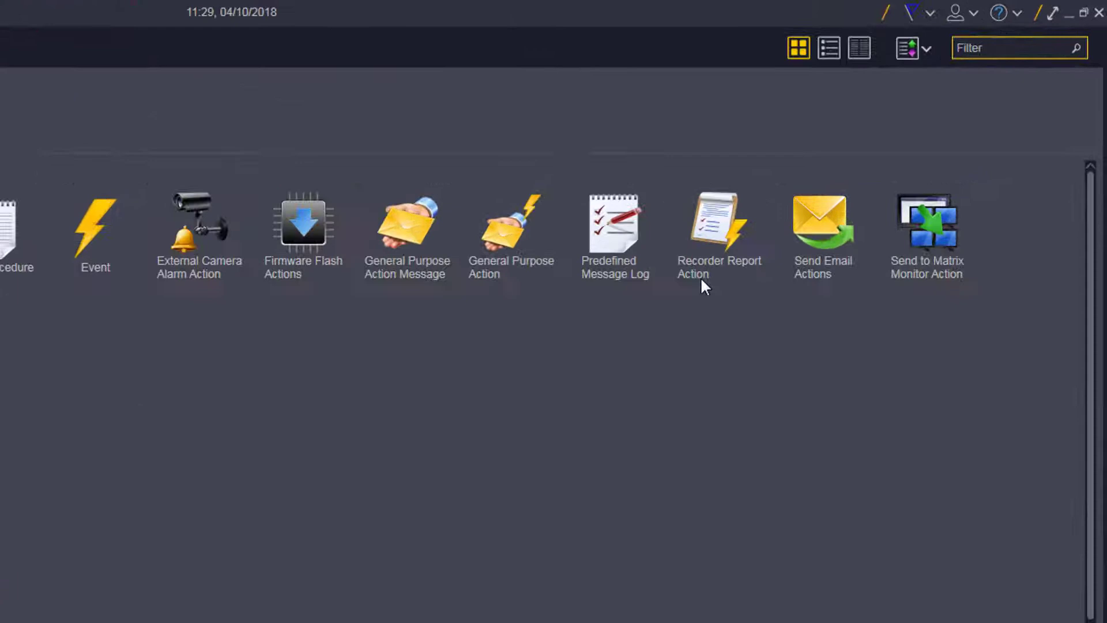
# Create a new recorder report action named My Recorder Health Report, with a description, keeping the Health type
pyautogui.click(710, 259)
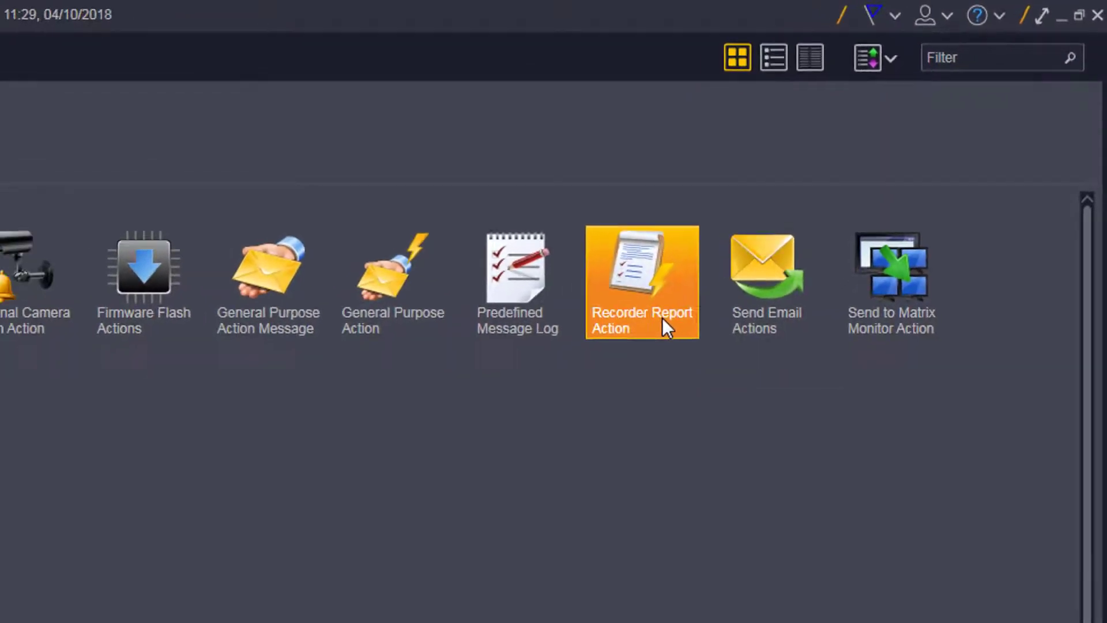
pyautogui.click(662, 325)
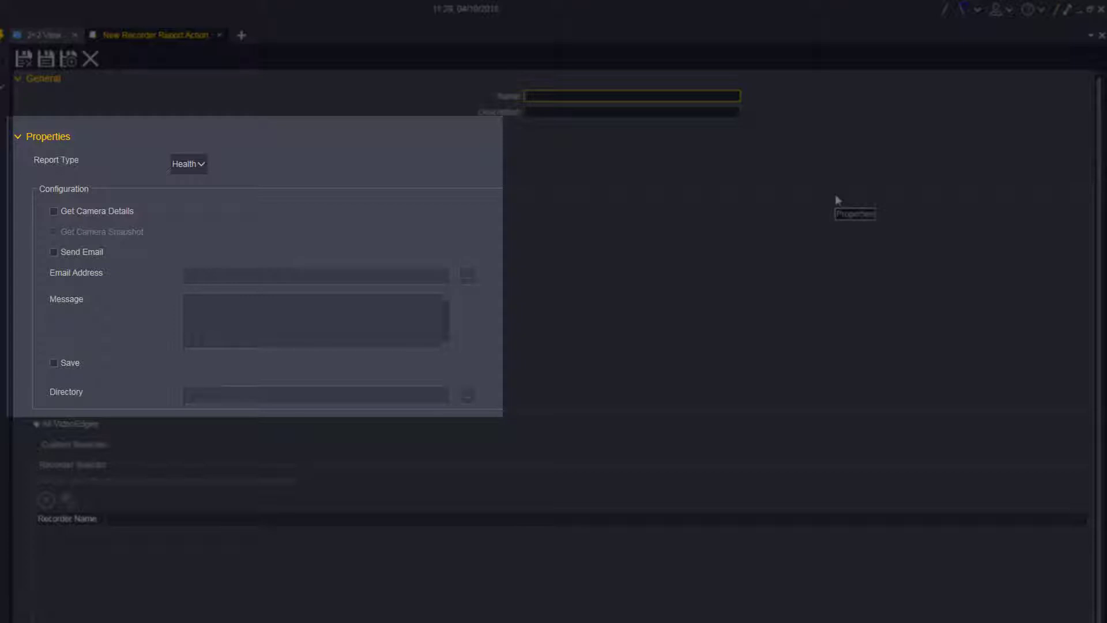
pyautogui.write('y R')
pyautogui.write('ecorder Hea')
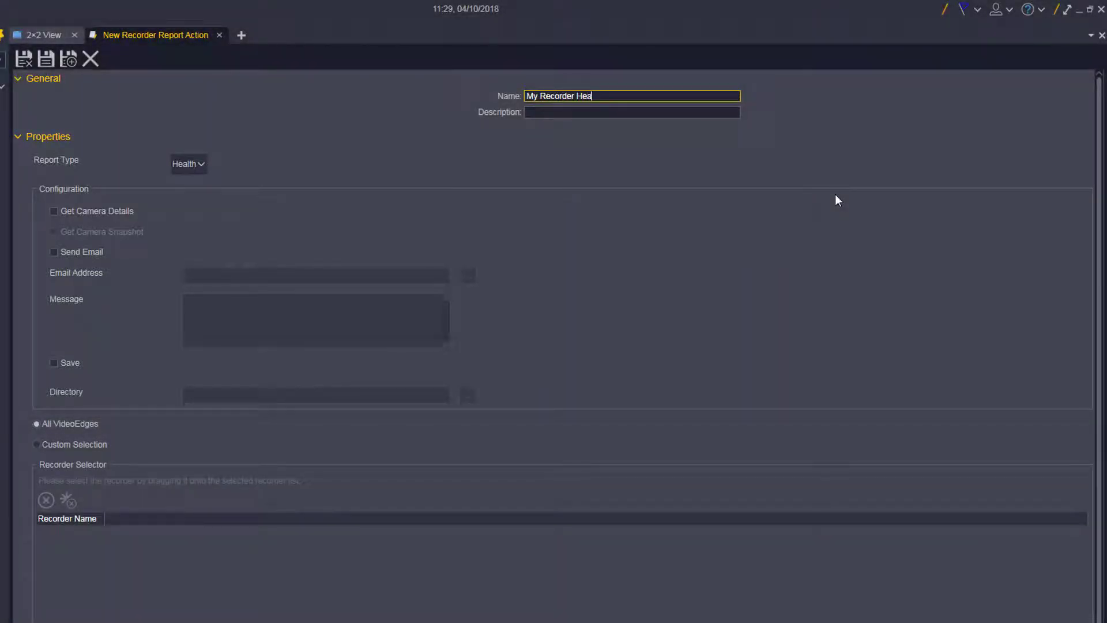
pyautogui.write('lth Repor')
pyautogui.write('t')
pyautogui.press('Tab')
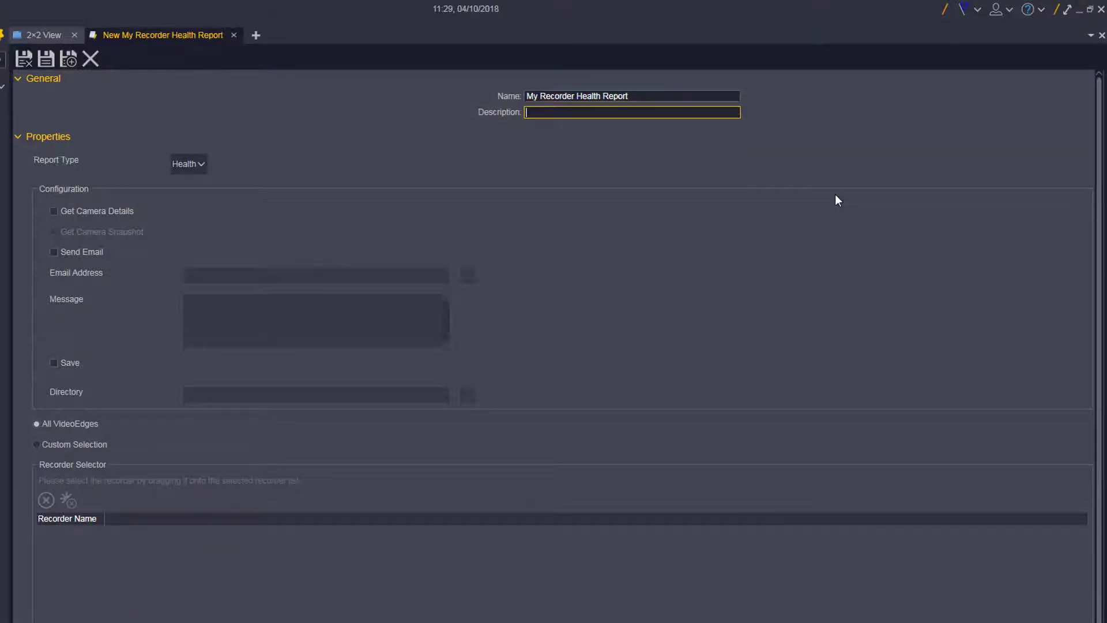
pyautogui.write('ealth Report')
pyautogui.click(188, 164)
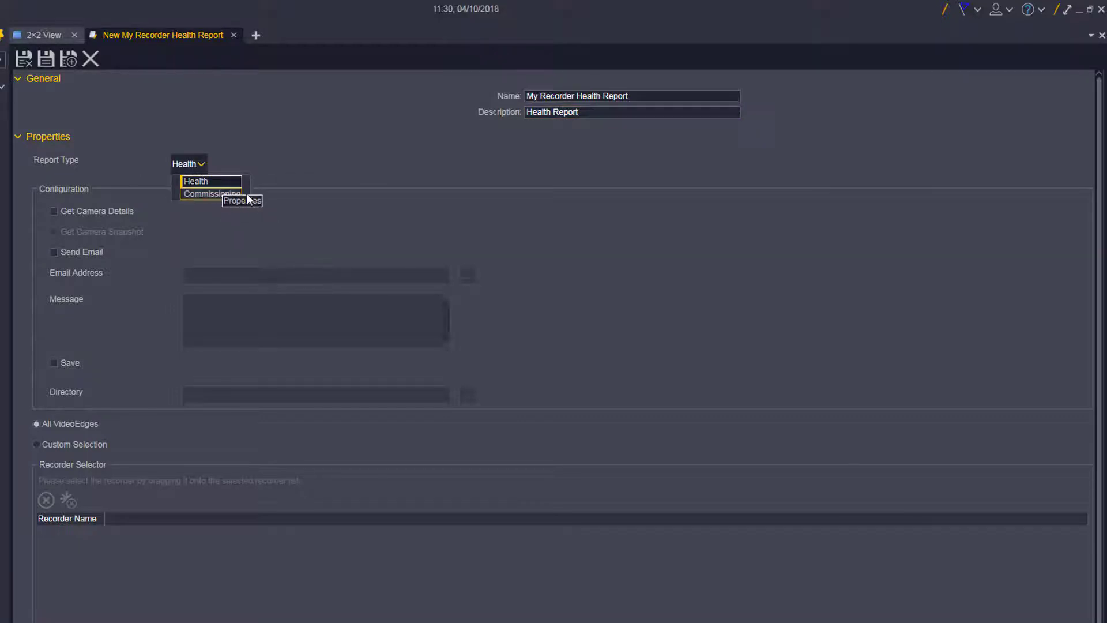
pyautogui.click(197, 181)
# Include camera details and snapshots, saving reports to a new My Health Reports folder
pyautogui.click(118, 210)
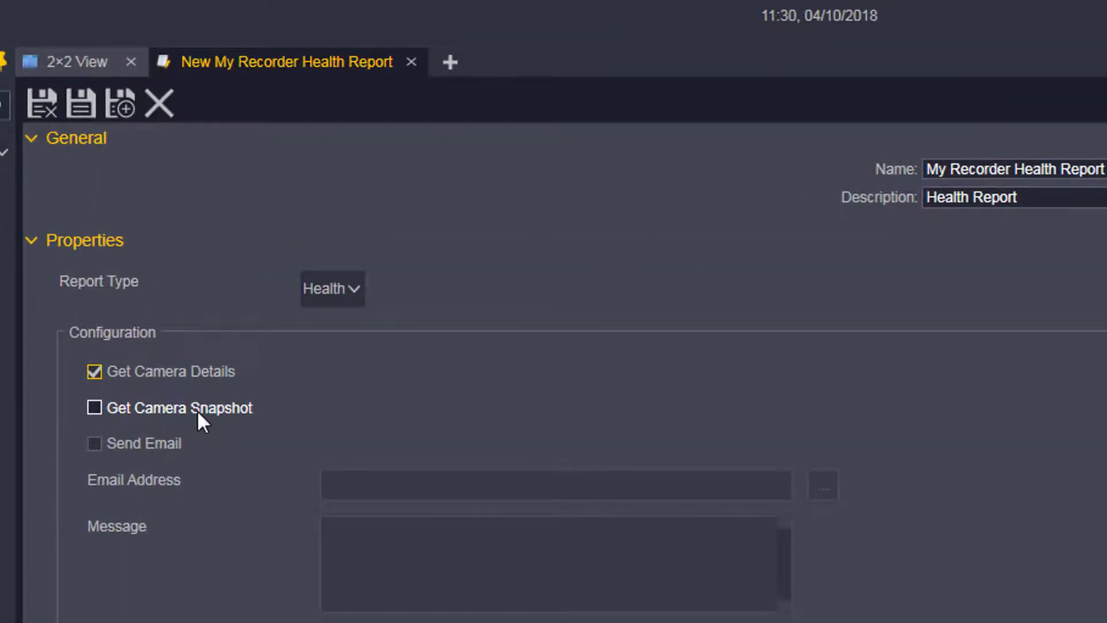
pyautogui.click(196, 409)
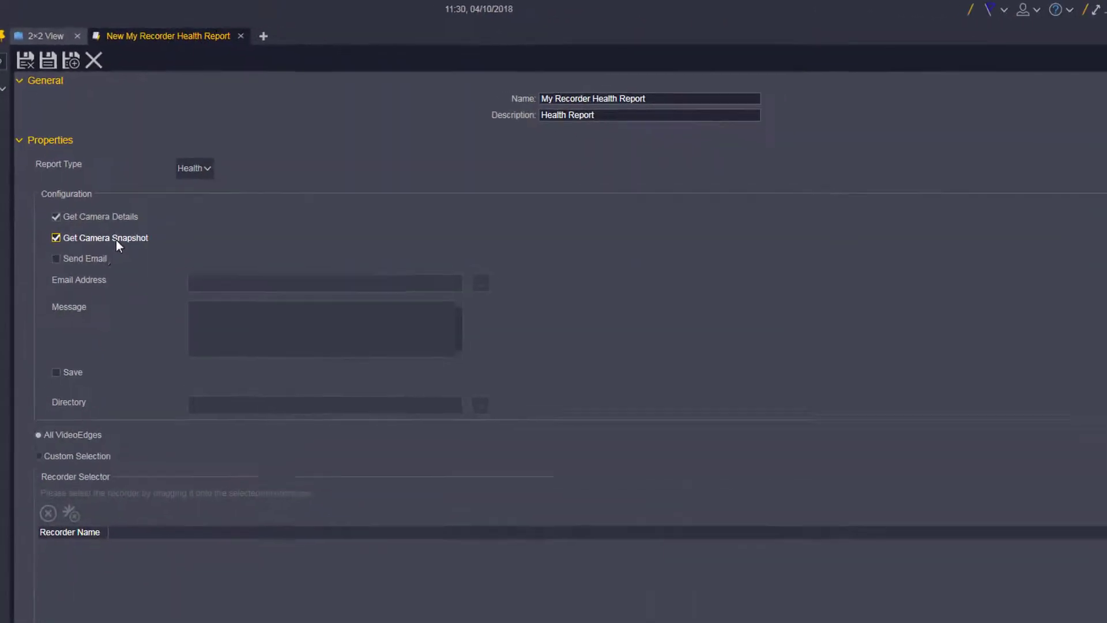
pyautogui.click(99, 254)
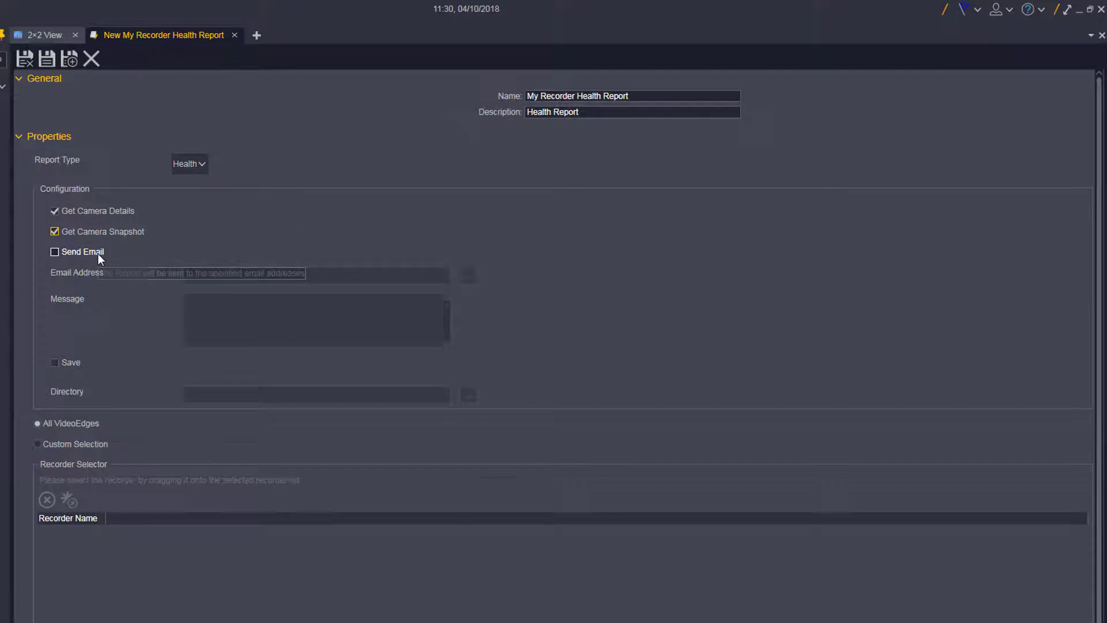
pyautogui.click(75, 364)
pyautogui.click(468, 394)
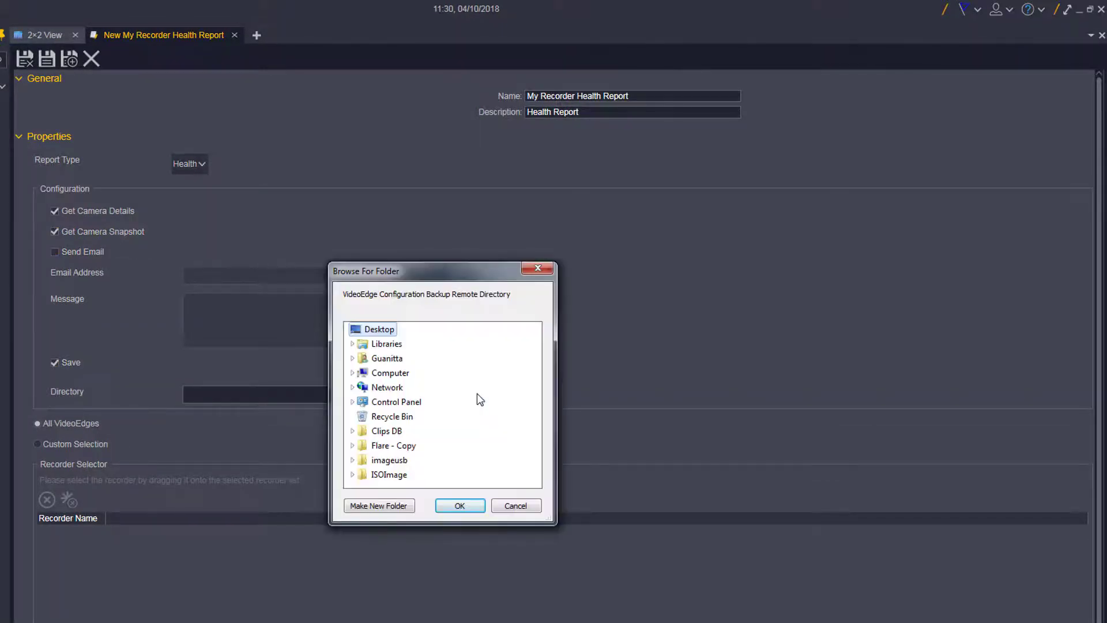
pyautogui.click(378, 505)
pyautogui.write('My Health Reports')
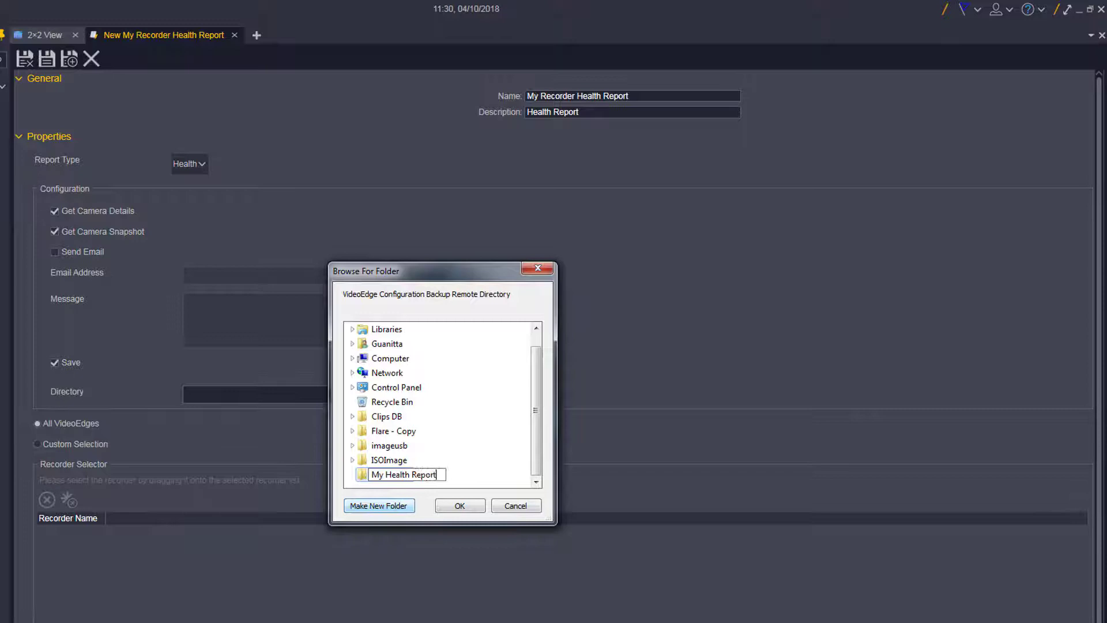
pyautogui.click(459, 505)
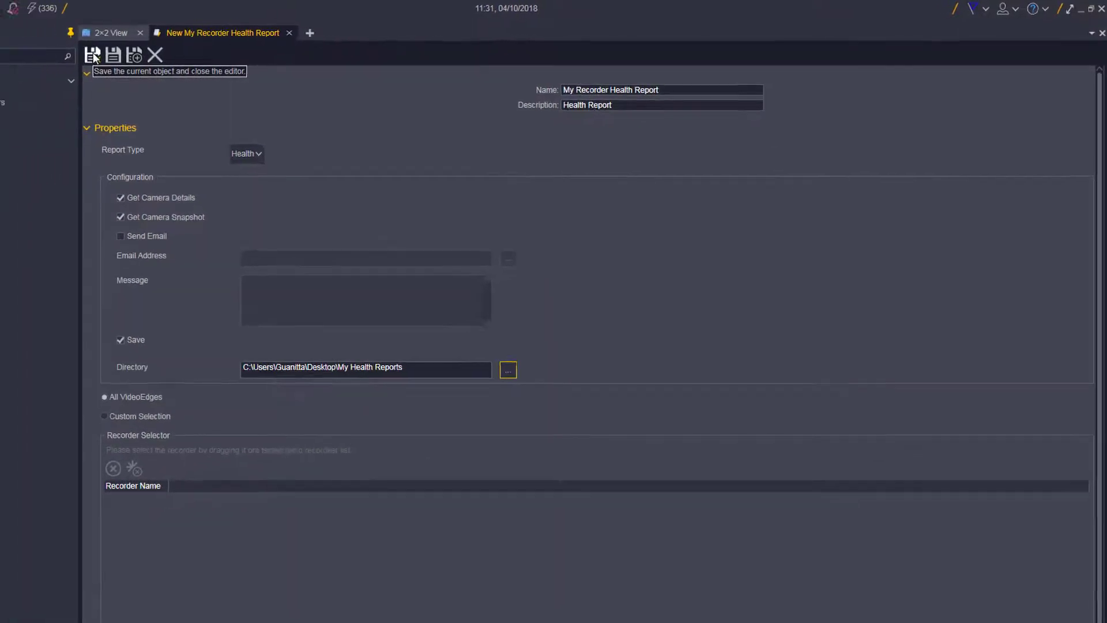
# Save and close the report action, then go to Event/Schedule Setup
pyautogui.click(92, 56)
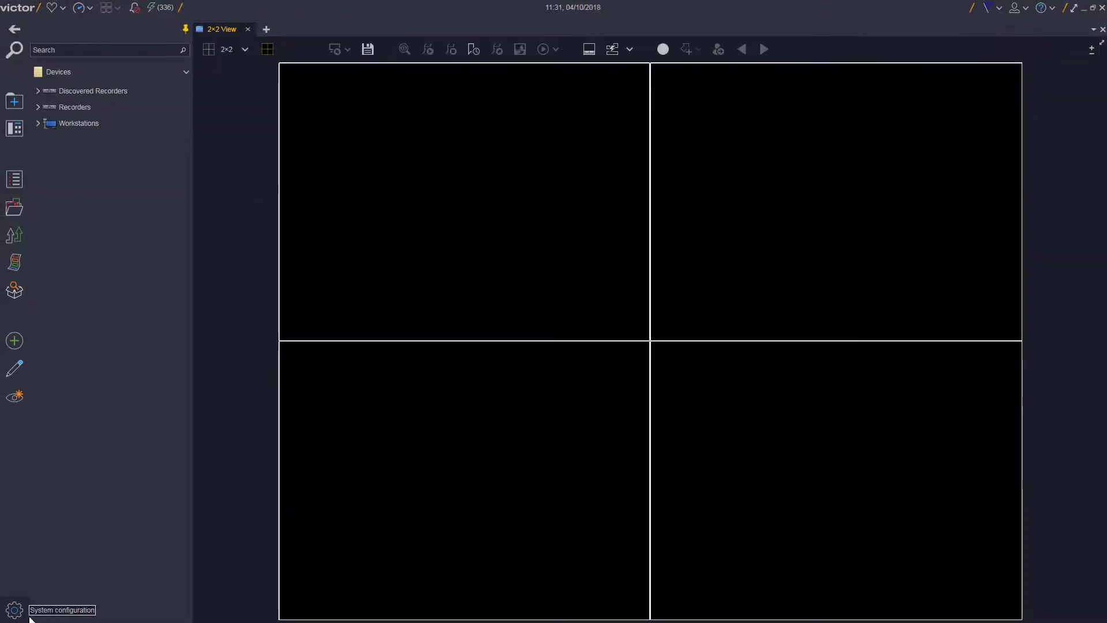
pyautogui.click(15, 610)
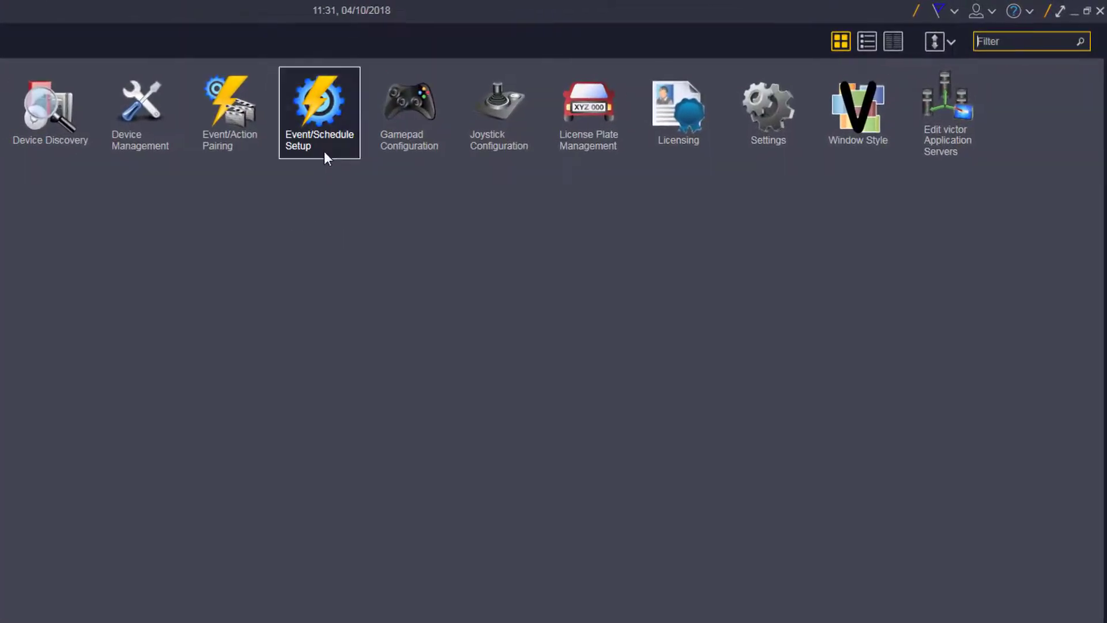
pyautogui.click(324, 151)
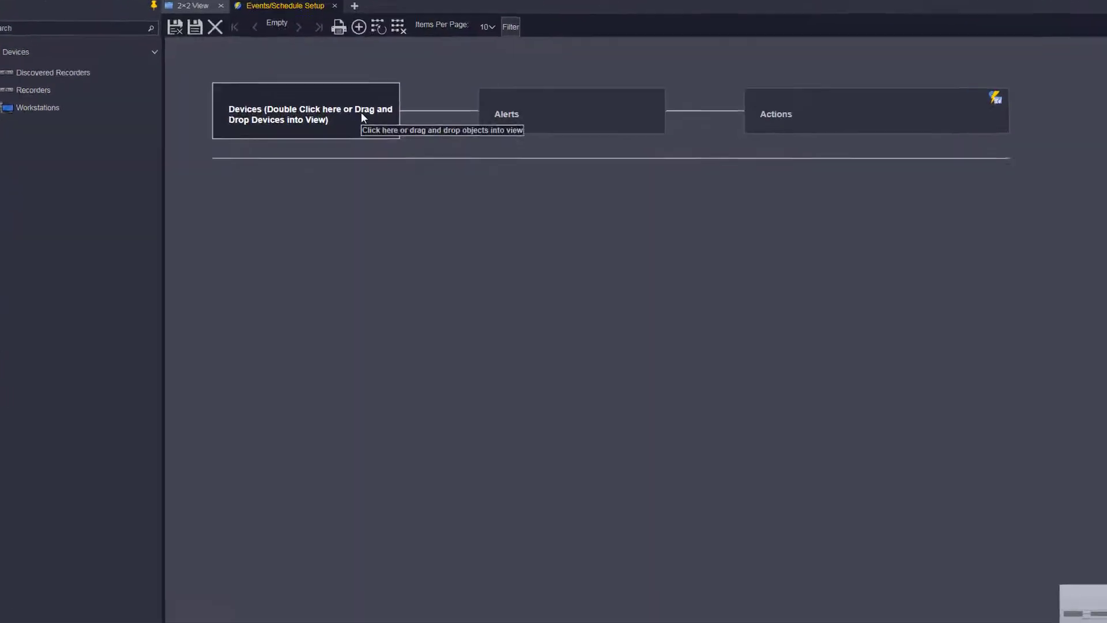
# Choose the Nightly schedule from Schedules (Weekly) as the event trigger
pyautogui.doubleClick(361, 112)
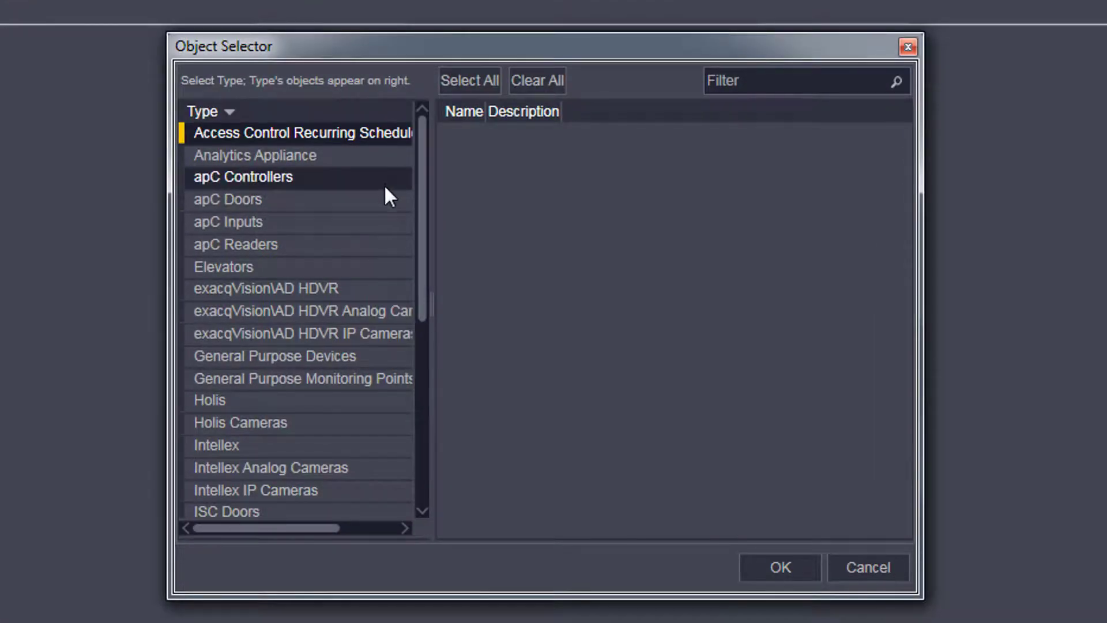
pyautogui.moveTo(425, 179); pyautogui.dragTo(422, 311)
pyautogui.click(285, 399)
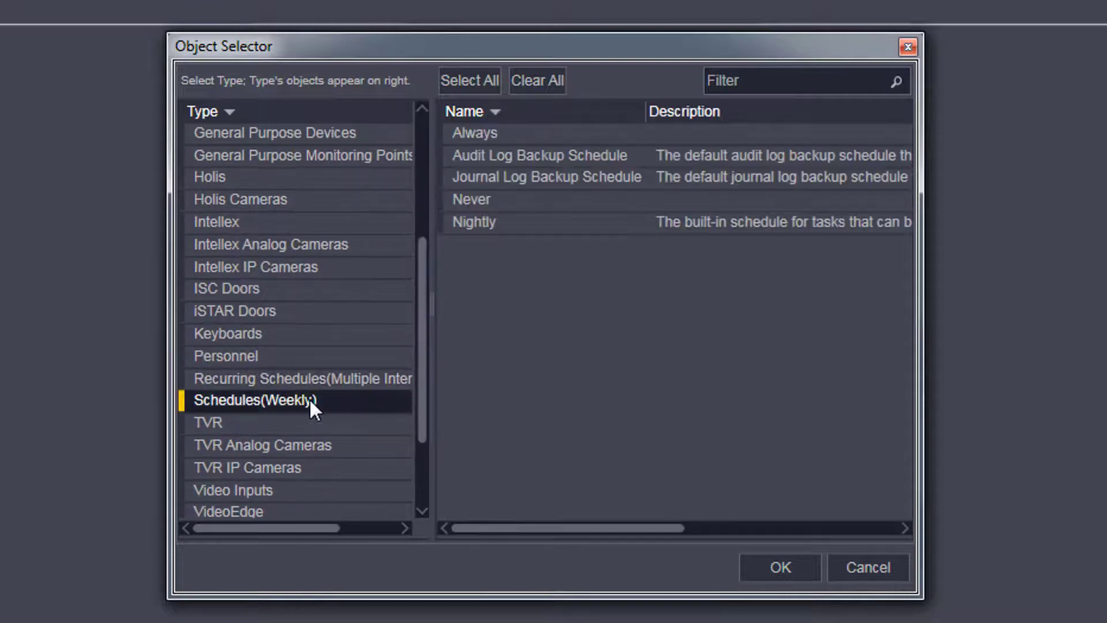
pyautogui.moveTo(916, 251); pyautogui.dragTo(1051, 260)
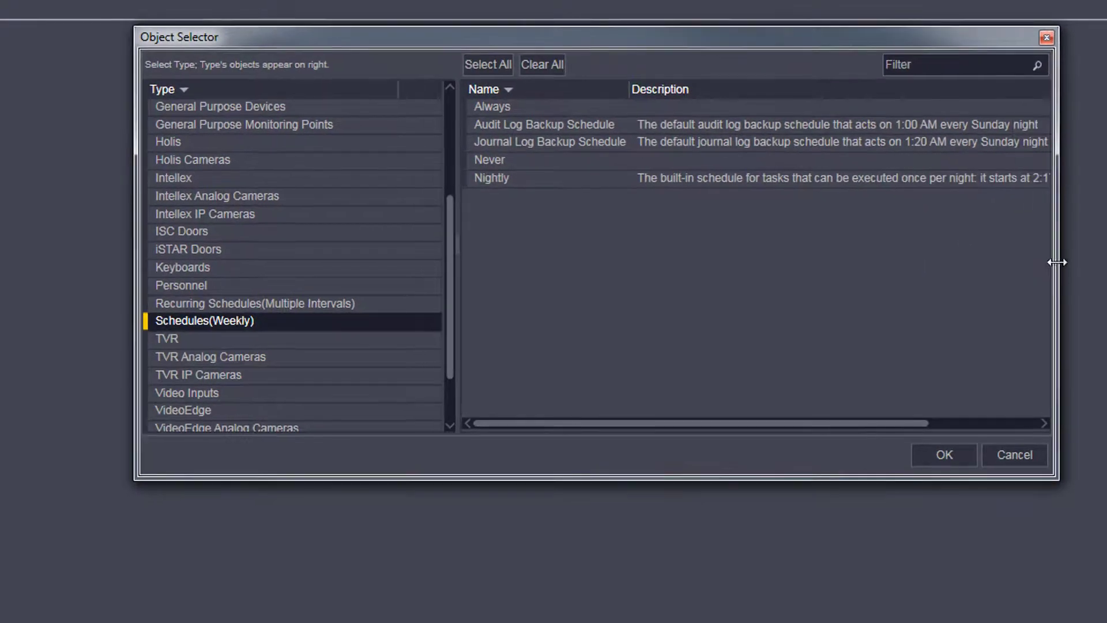
pyautogui.moveTo(433, 286); pyautogui.dragTo(294, 189)
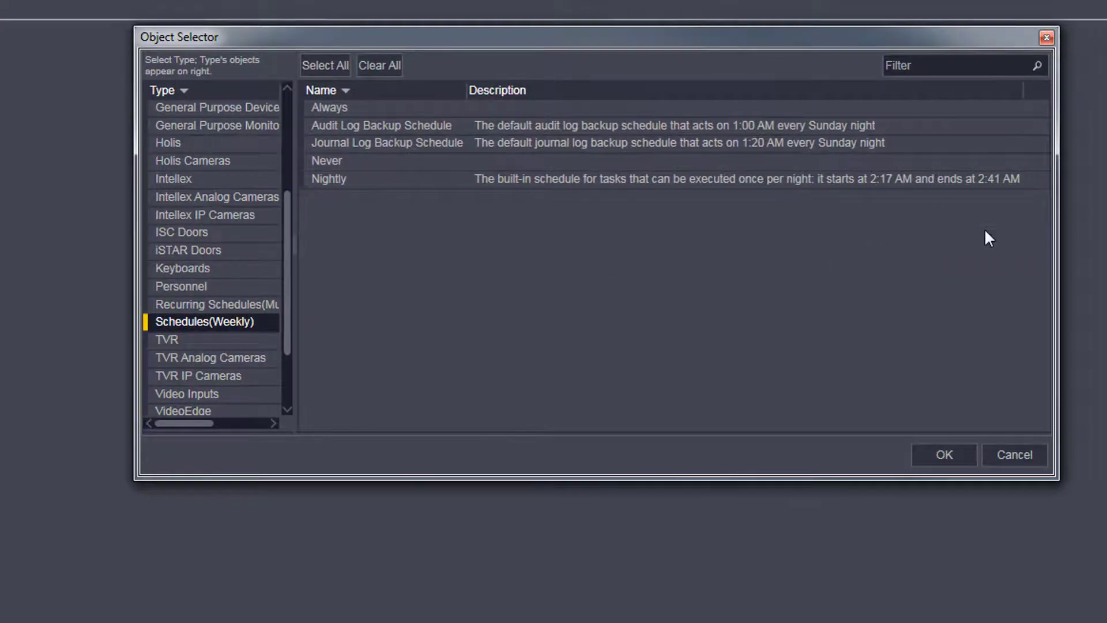
pyautogui.click(995, 179)
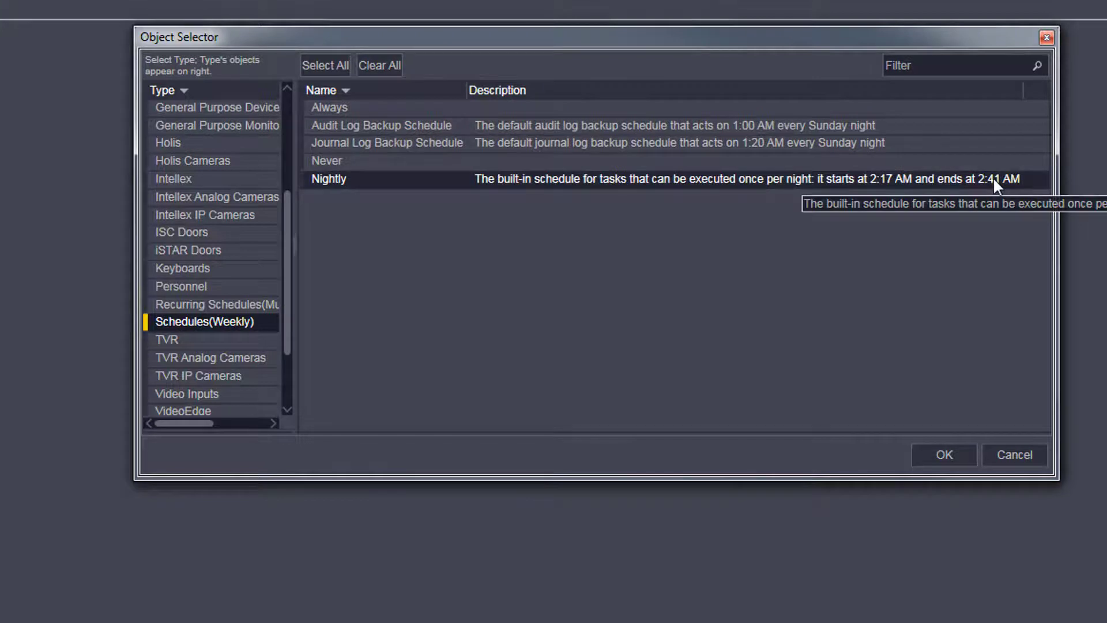
# Add a Schedule Start Time alert to the Nightly schedule row
pyautogui.click(944, 455)
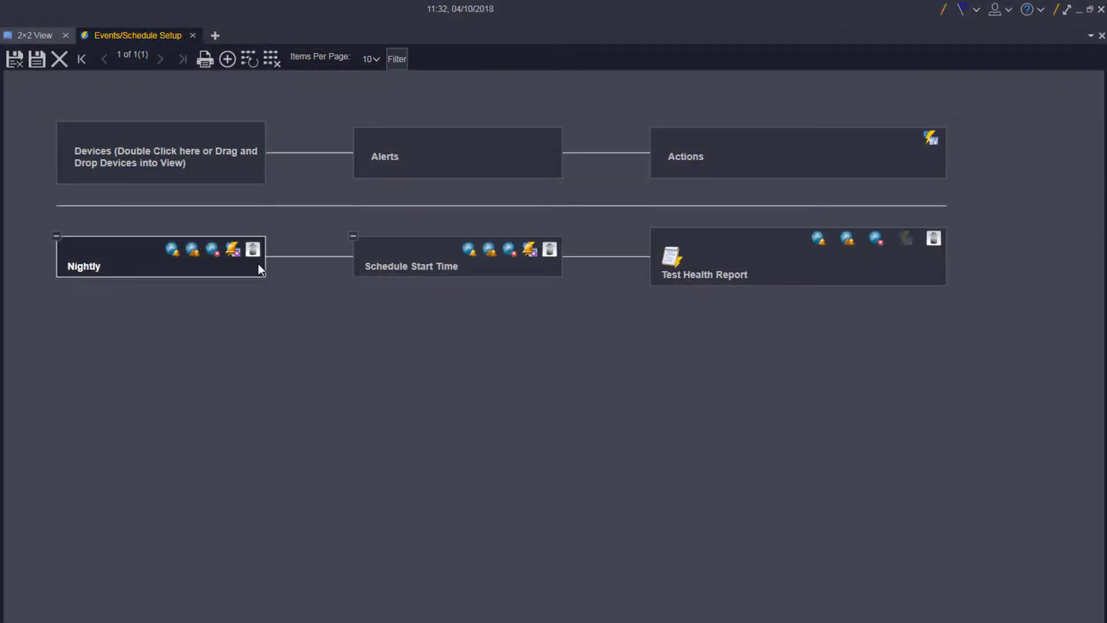
pyautogui.click(236, 251)
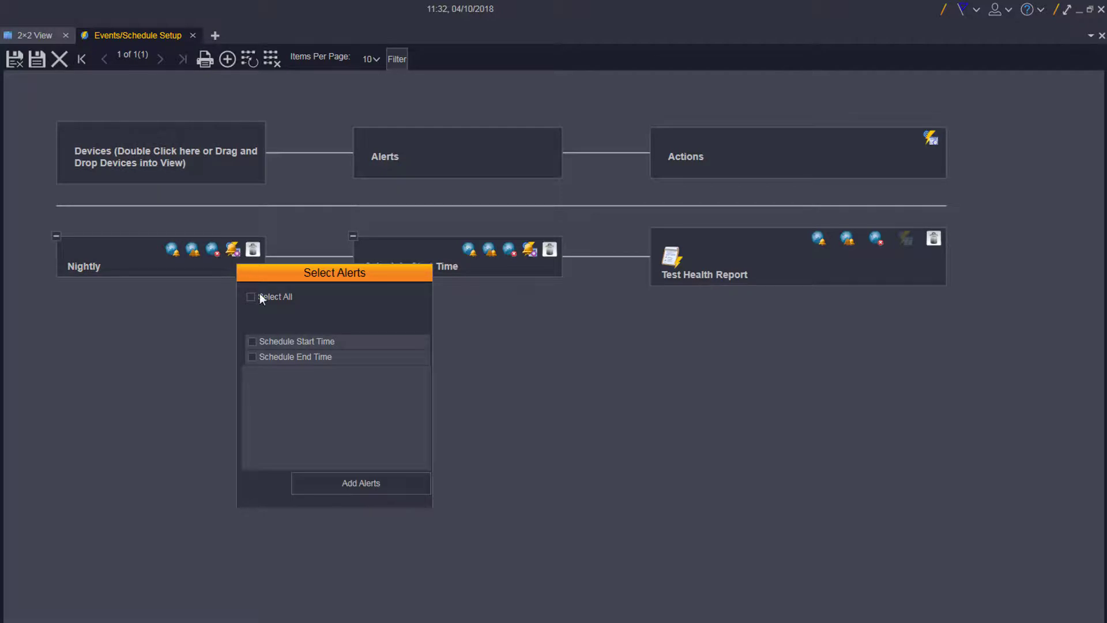
pyautogui.click(252, 341)
pyautogui.click(395, 482)
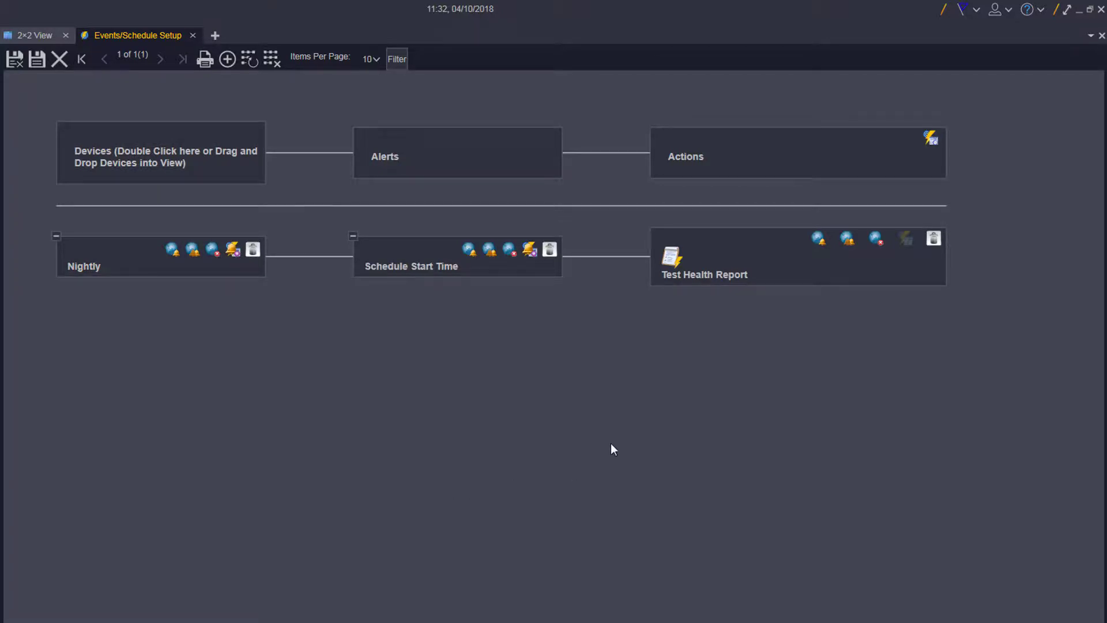
# Assign My Recorder Health Report as the start-time action, then save and close the event setup
pyautogui.click(530, 251)
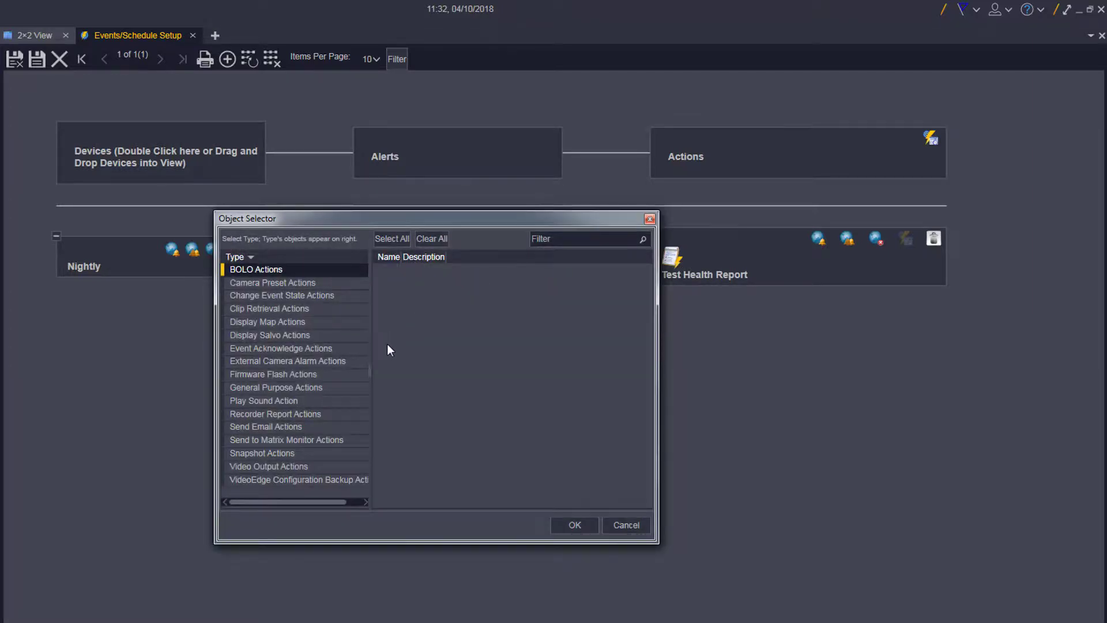
pyautogui.click(355, 416)
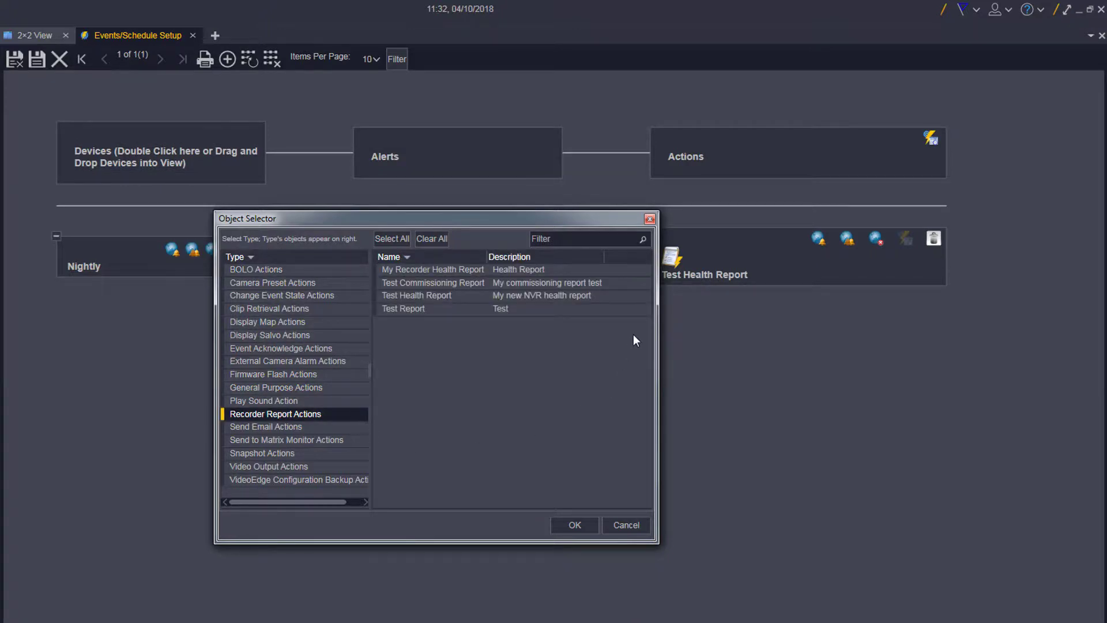
pyautogui.click(635, 273)
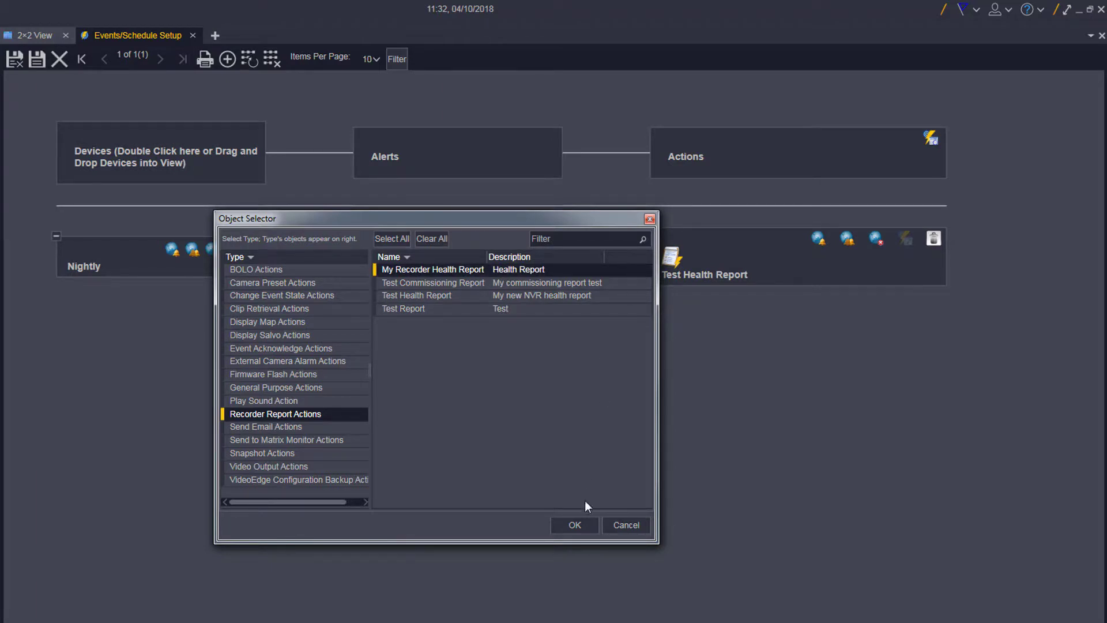
pyautogui.click(574, 525)
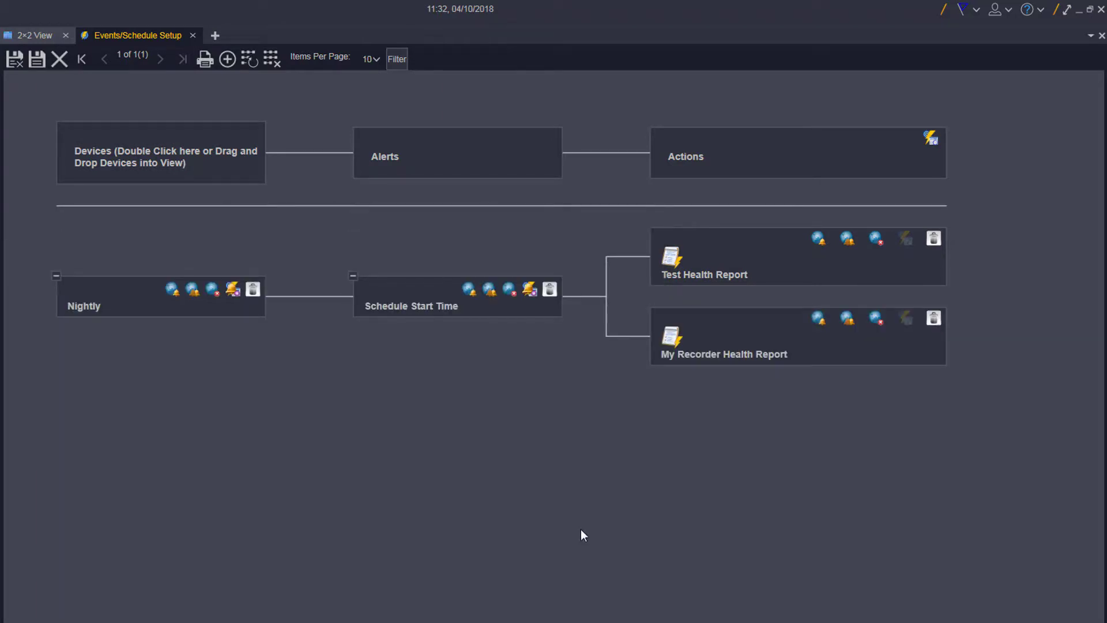
pyautogui.click(15, 58)
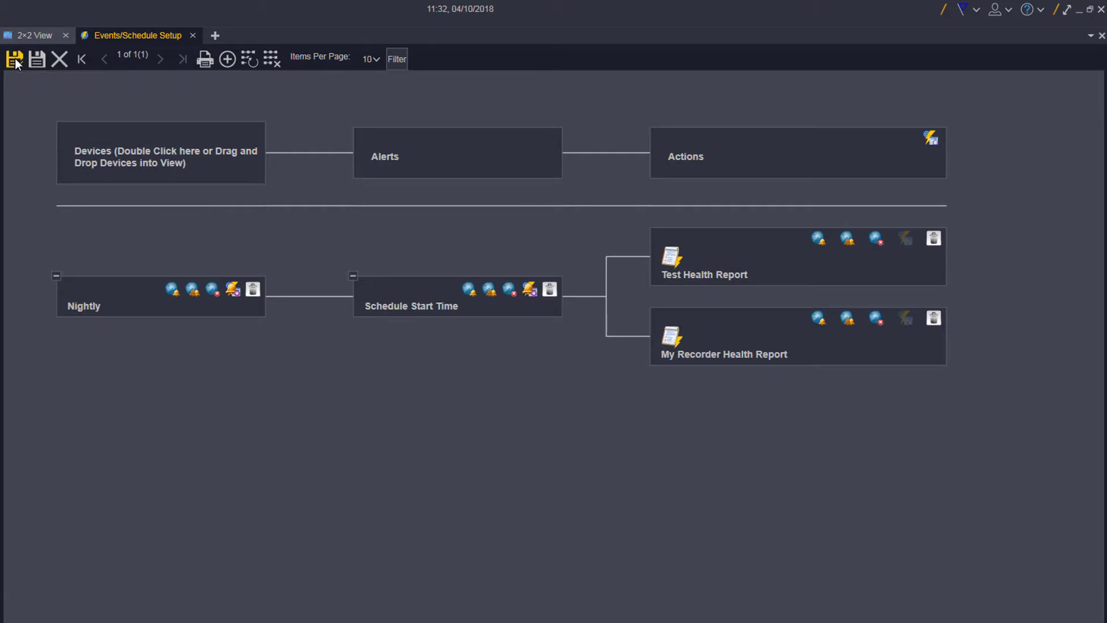